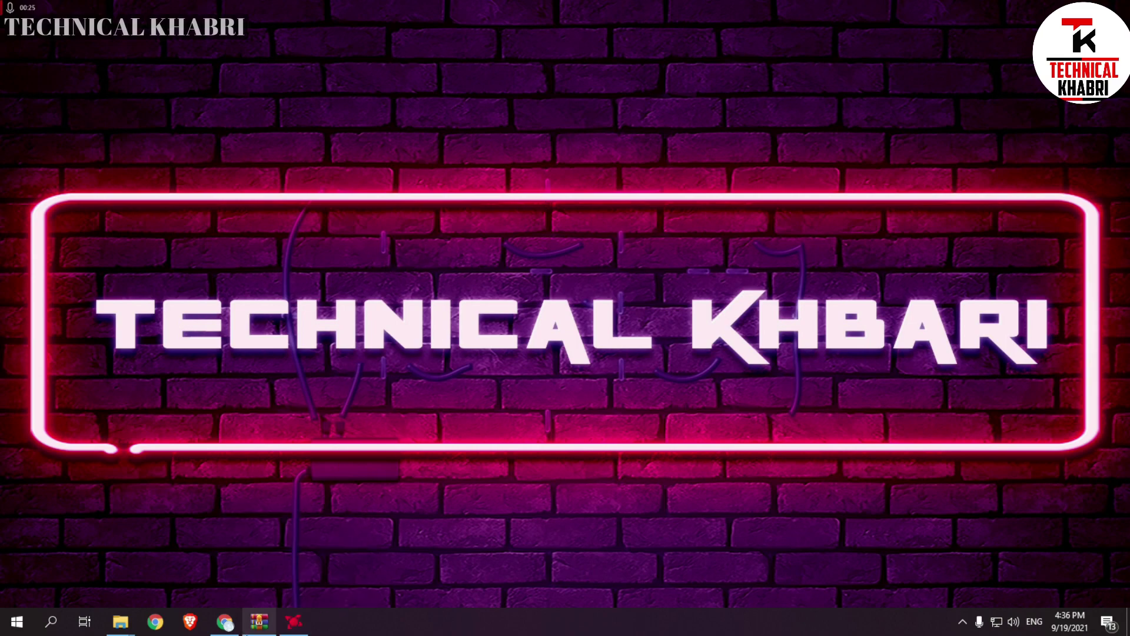
- Open AMD Radeon Software, launch LDPlayer4 via the 'ld' search, and return to Radeon Software
{"action": "left_click", "coordinate": [288, 629]}
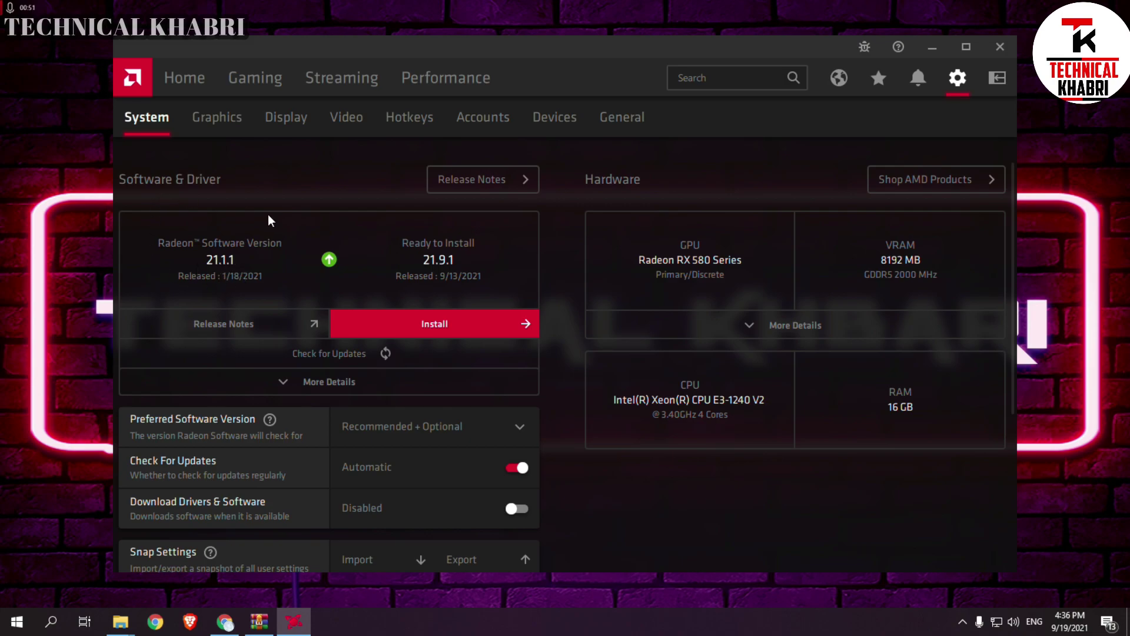
{"action": "key", "text": "super"}
{"action": "type", "text": "ld"}
{"action": "key", "text": "Return"}
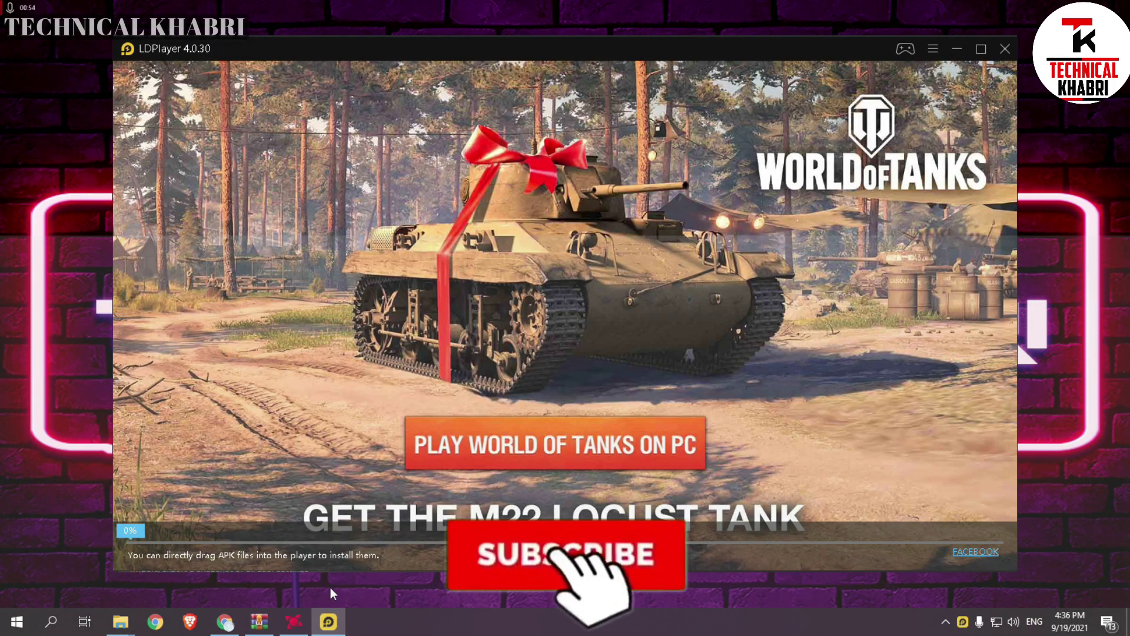
{"action": "left_click", "coordinate": [295, 623]}
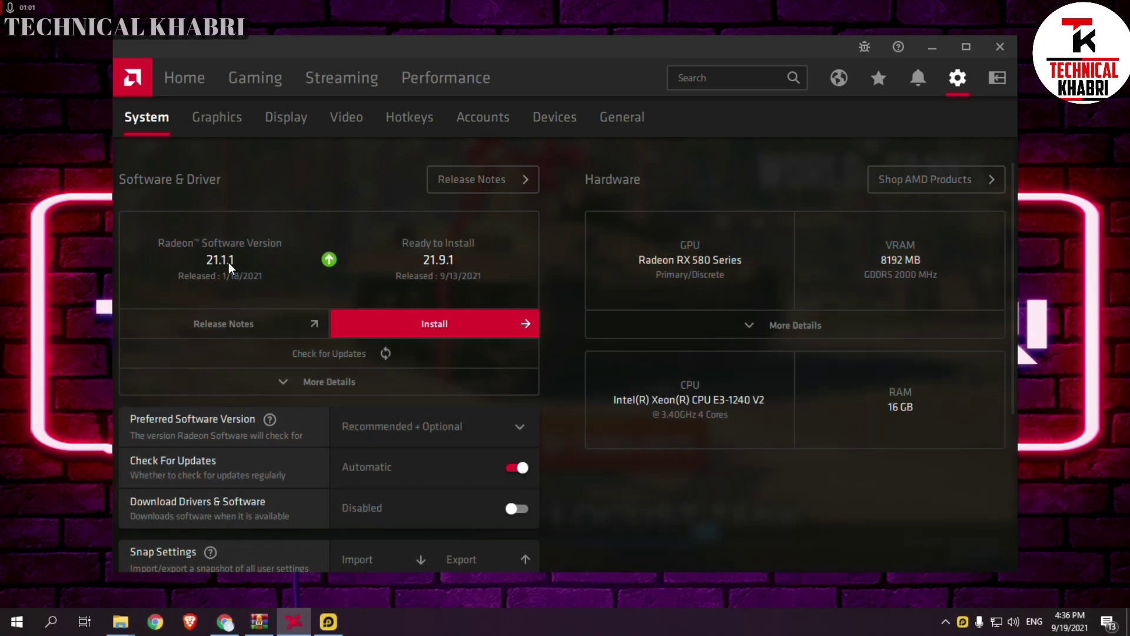
- Switch between LDPlayer and Radeon Software until LDPlayer reaches its home screen, then minimize it
{"action": "key", "text": "alt+Tab"}
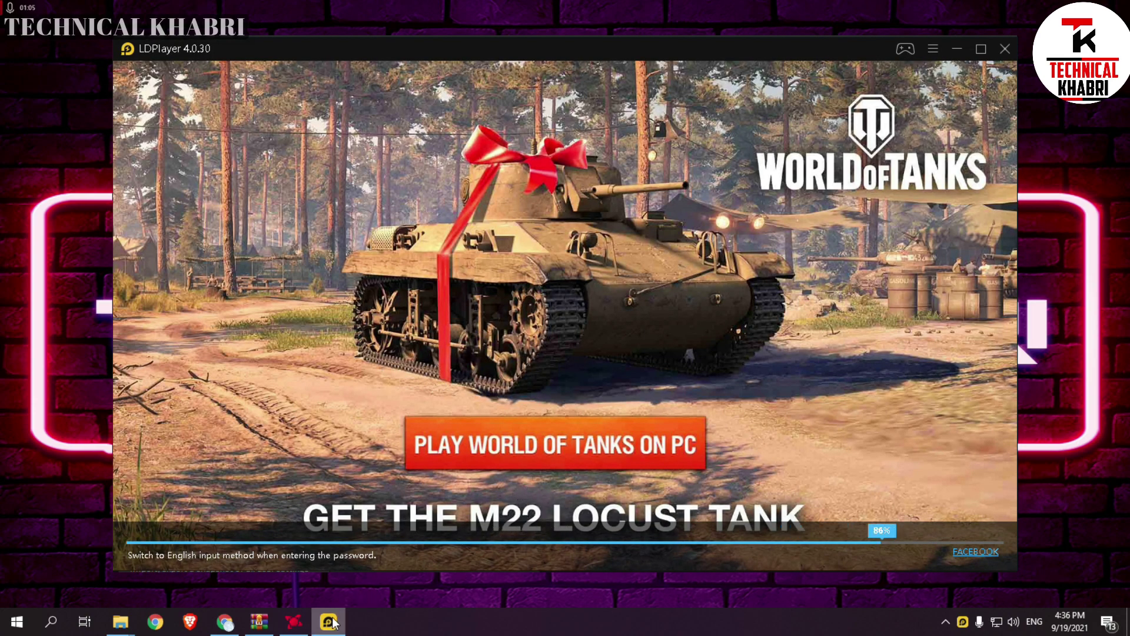
{"action": "key", "text": "alt+Tab"}
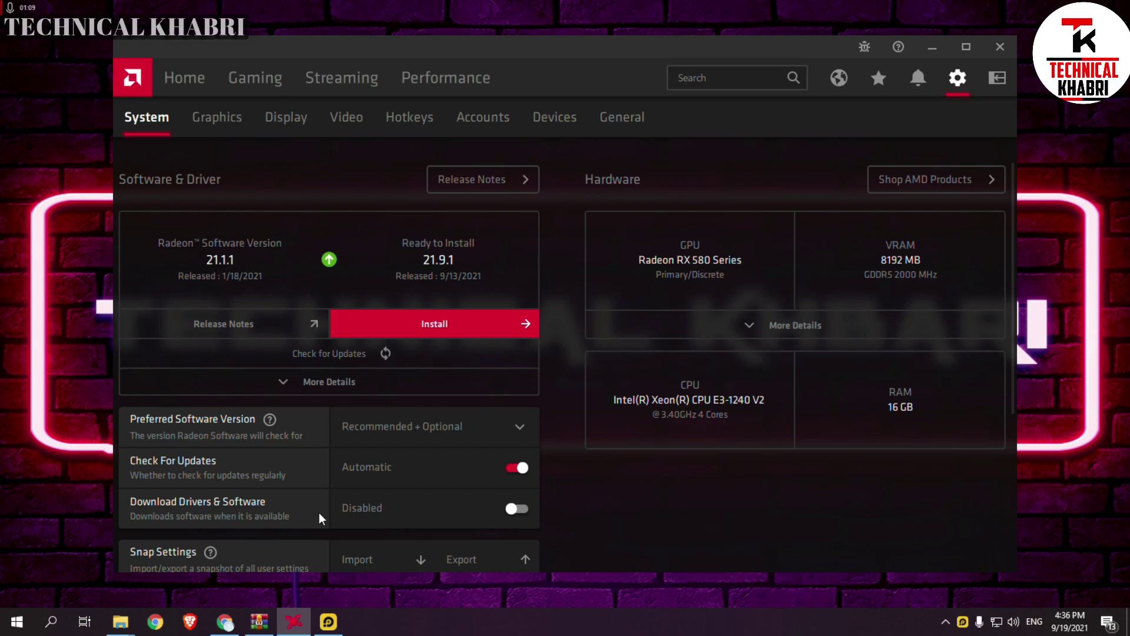
{"action": "left_click", "coordinate": [328, 621]}
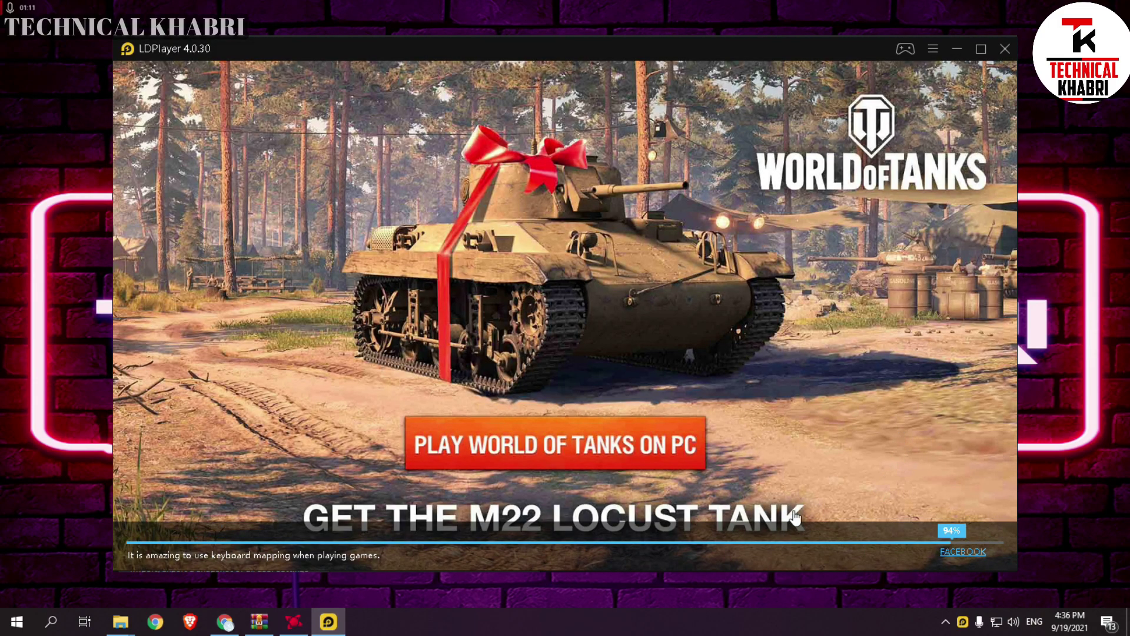
{"action": "left_click", "coordinate": [328, 621]}
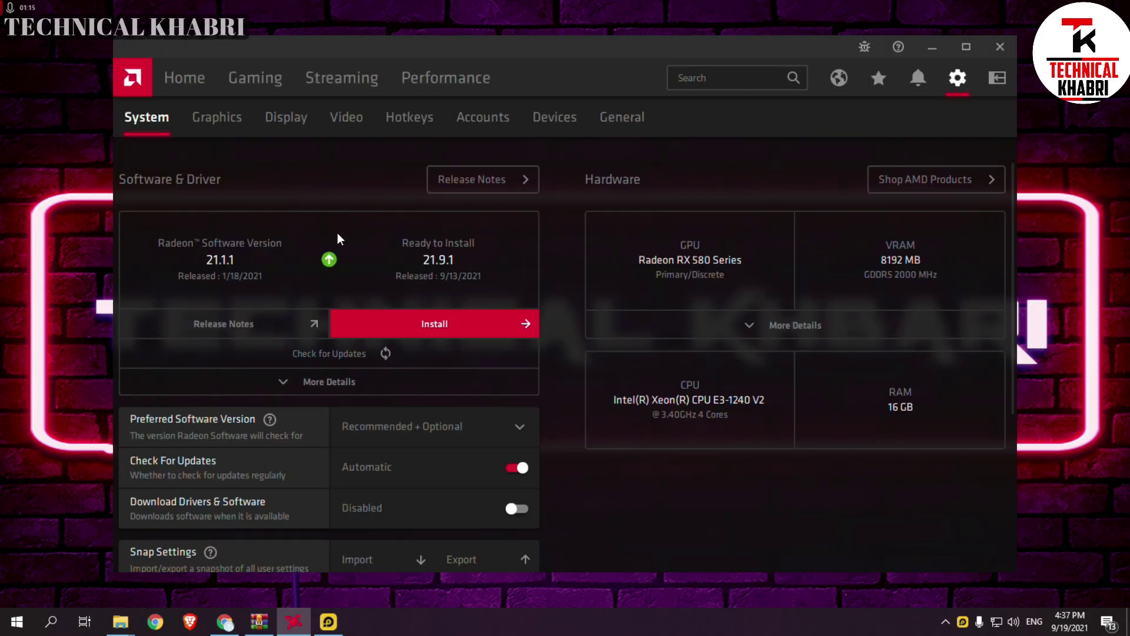
{"action": "left_click", "coordinate": [328, 621]}
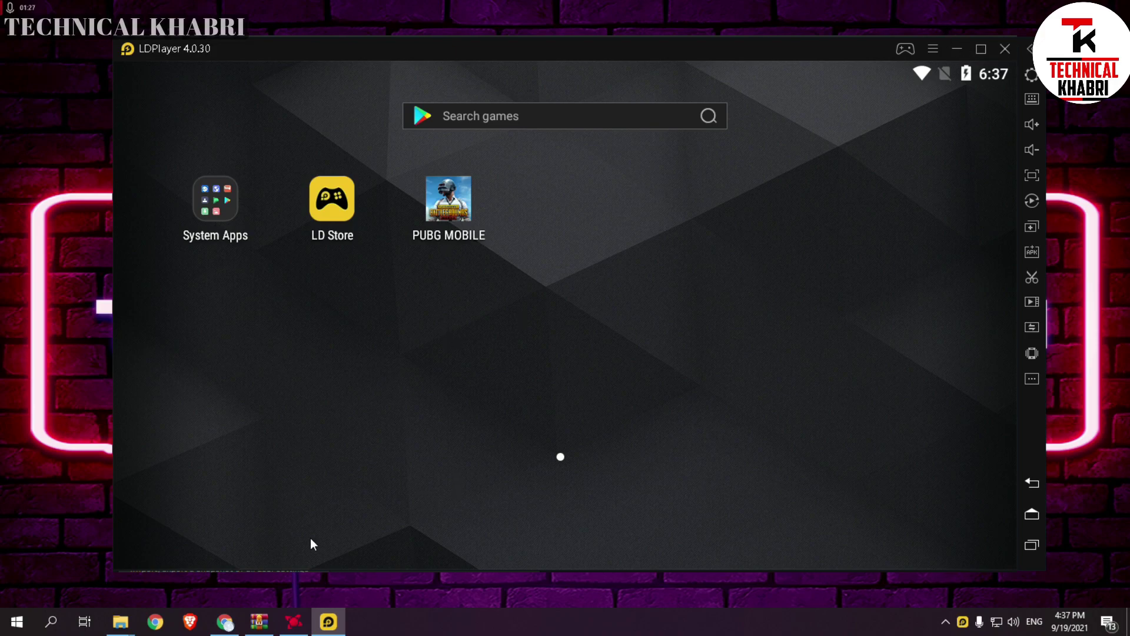
{"action": "left_click", "coordinate": [329, 621]}
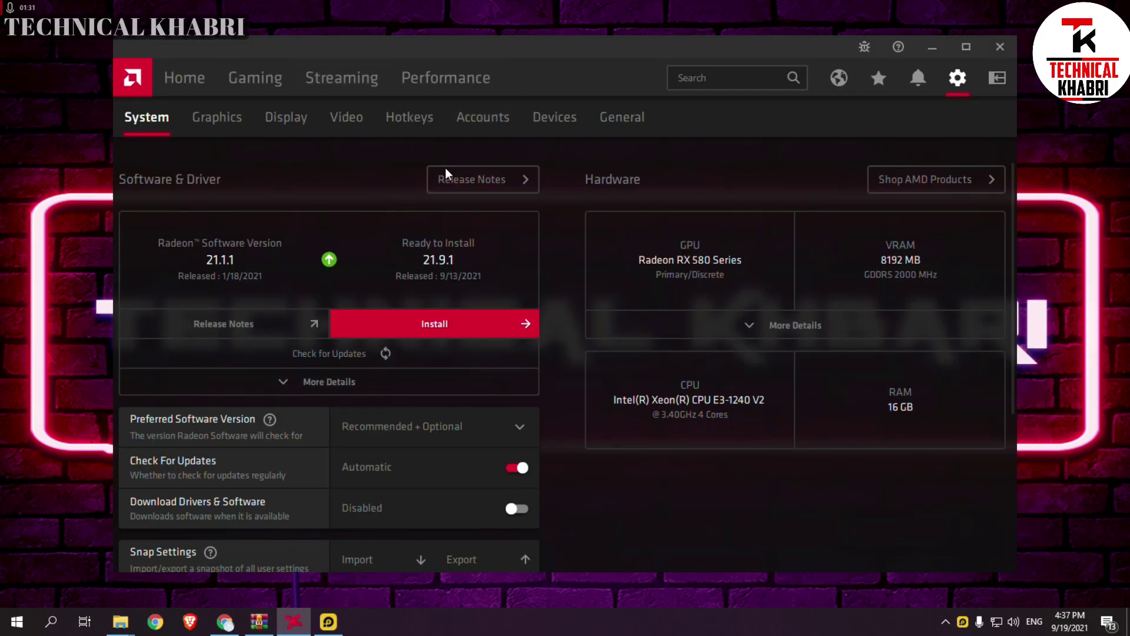
- Open Control Panel from a 'con' Start search, then close it again
{"action": "key", "text": "super"}
{"action": "type", "text": "con"}
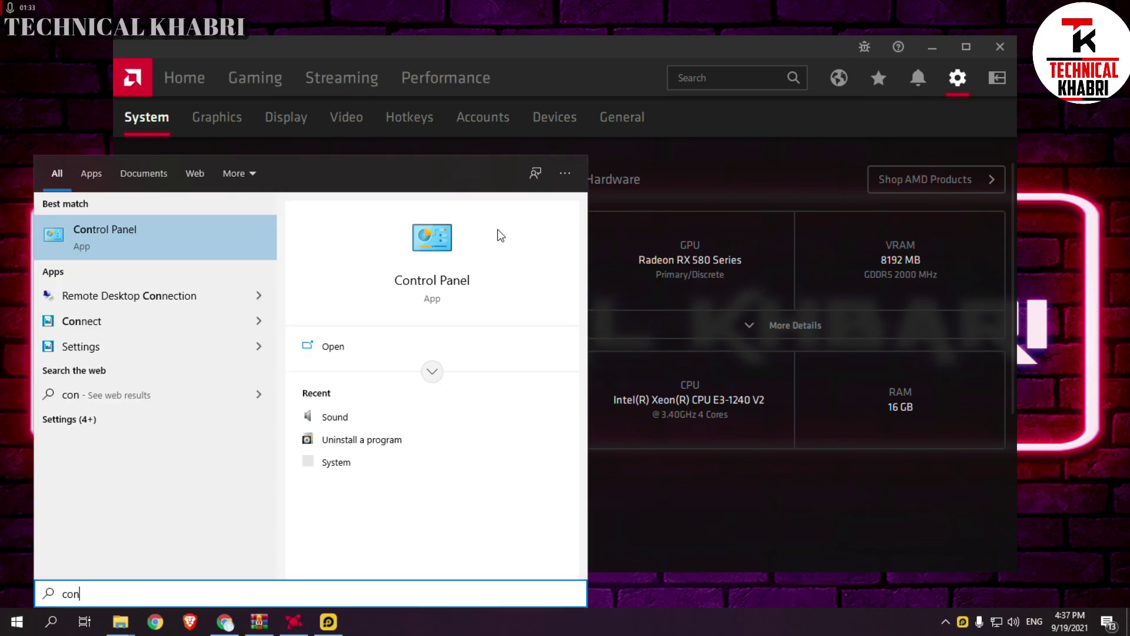
{"action": "key", "text": "Return"}
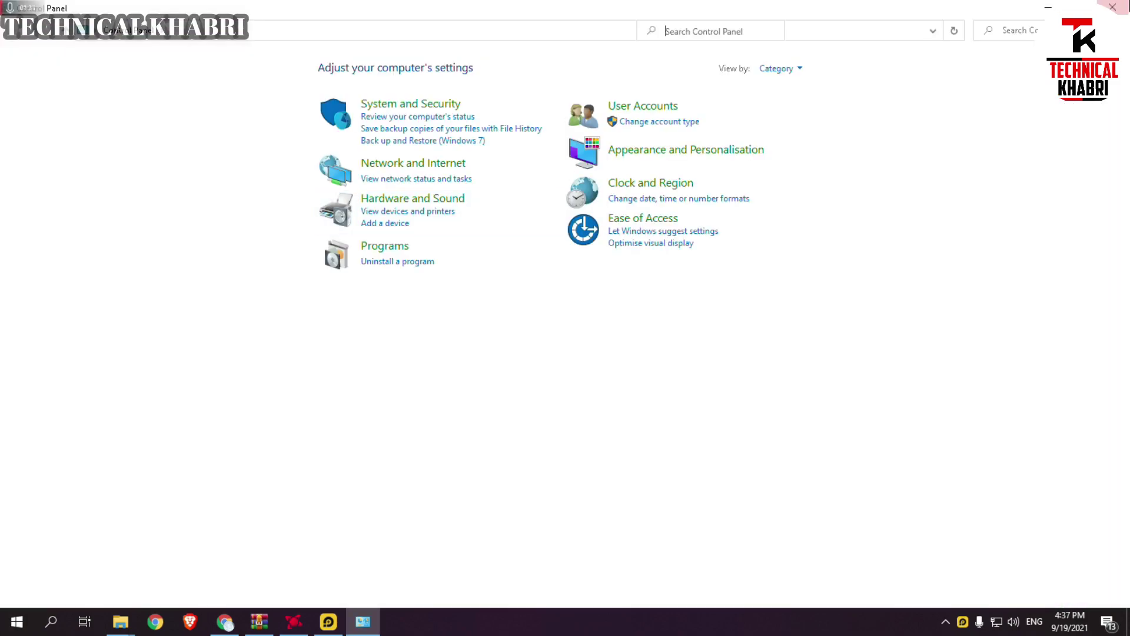
{"action": "key", "text": "alt+Tab"}
- Bring the File Explorer python search results forward and show the context menu for This PC
{"action": "mouse_move", "coordinate": [121, 622]}
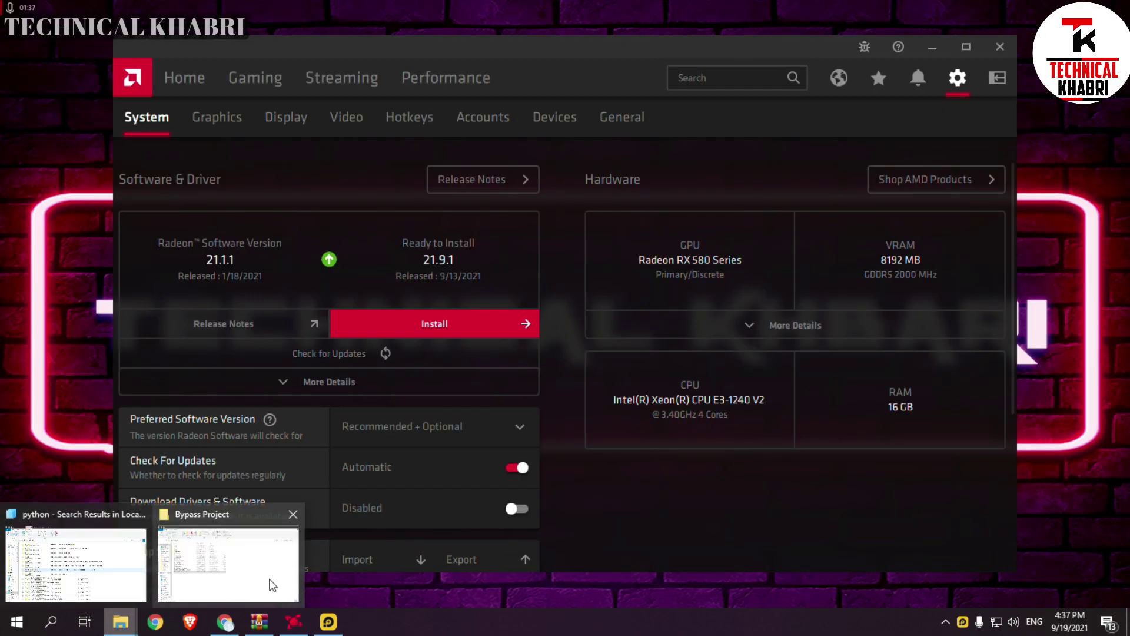
{"action": "left_click", "coordinate": [30, 560]}
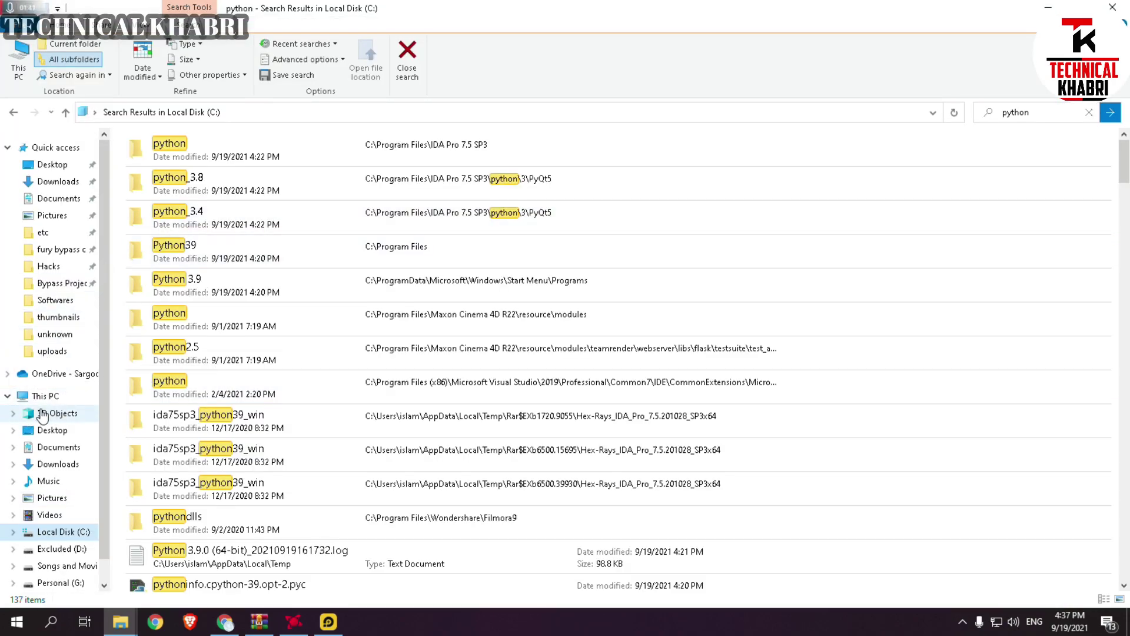
{"action": "right_click", "coordinate": [35, 398]}
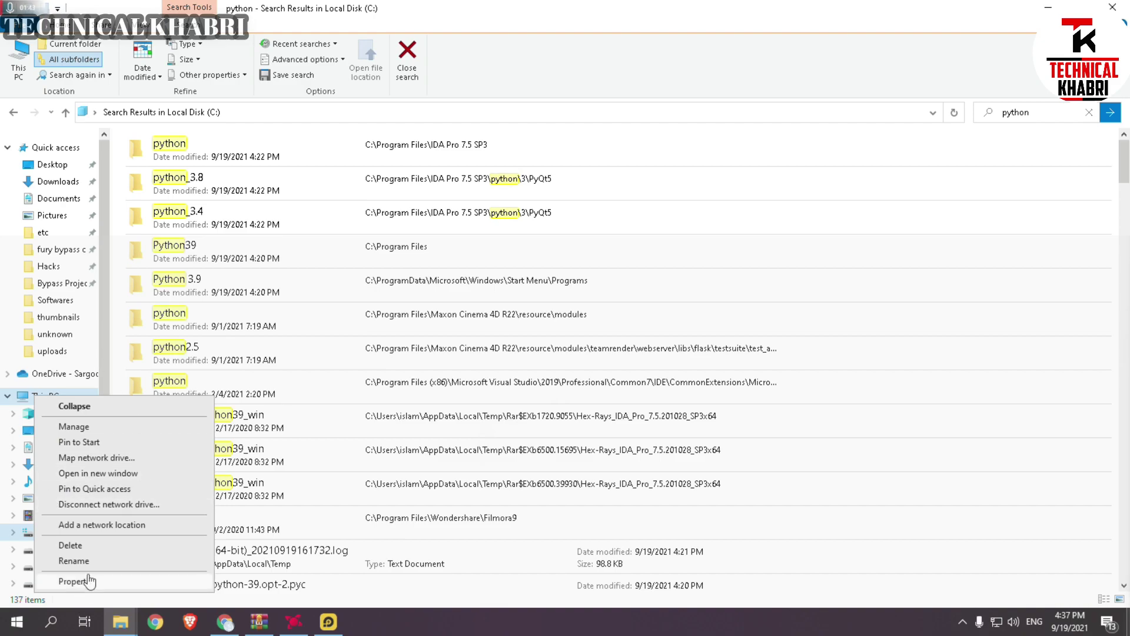
- In Device Manager, check the Radeon RX 580 Series driver options, then close Computer Management
{"action": "left_click", "coordinate": [64, 428]}
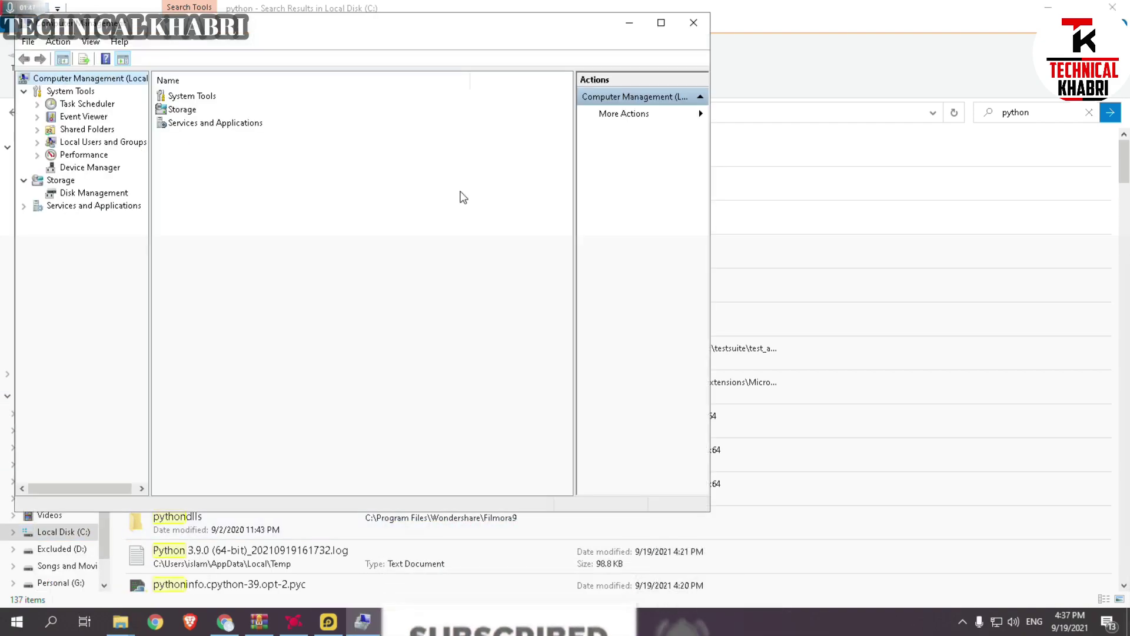
{"action": "left_click", "coordinate": [90, 168]}
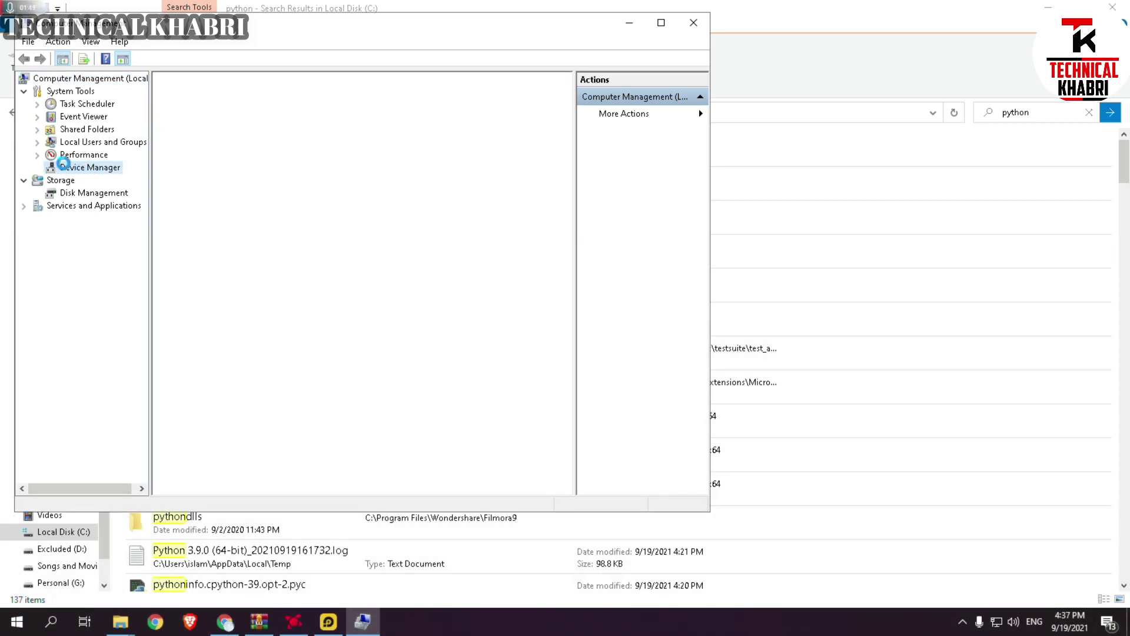
{"action": "double_click", "coordinate": [227, 130]}
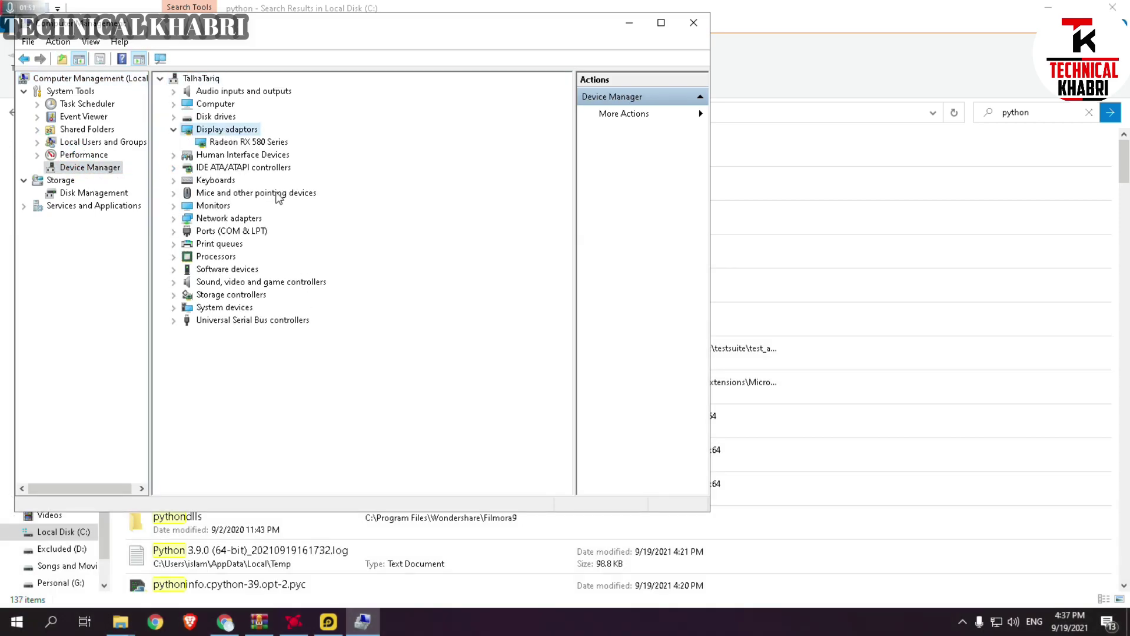
{"action": "right_click", "coordinate": [247, 140]}
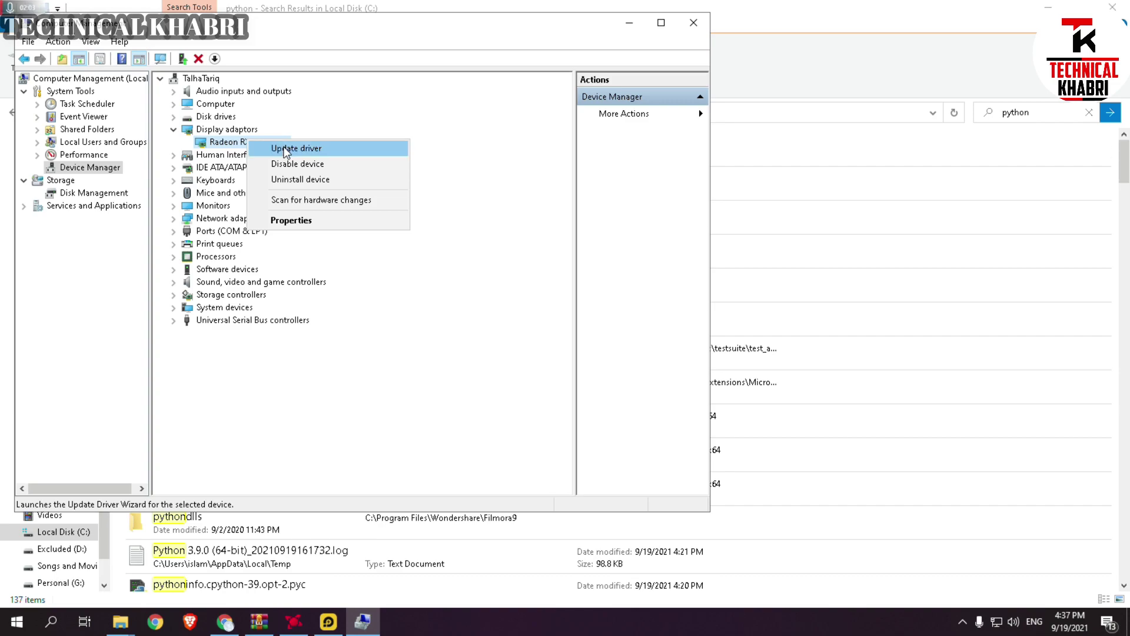
{"action": "left_click", "coordinate": [694, 22]}
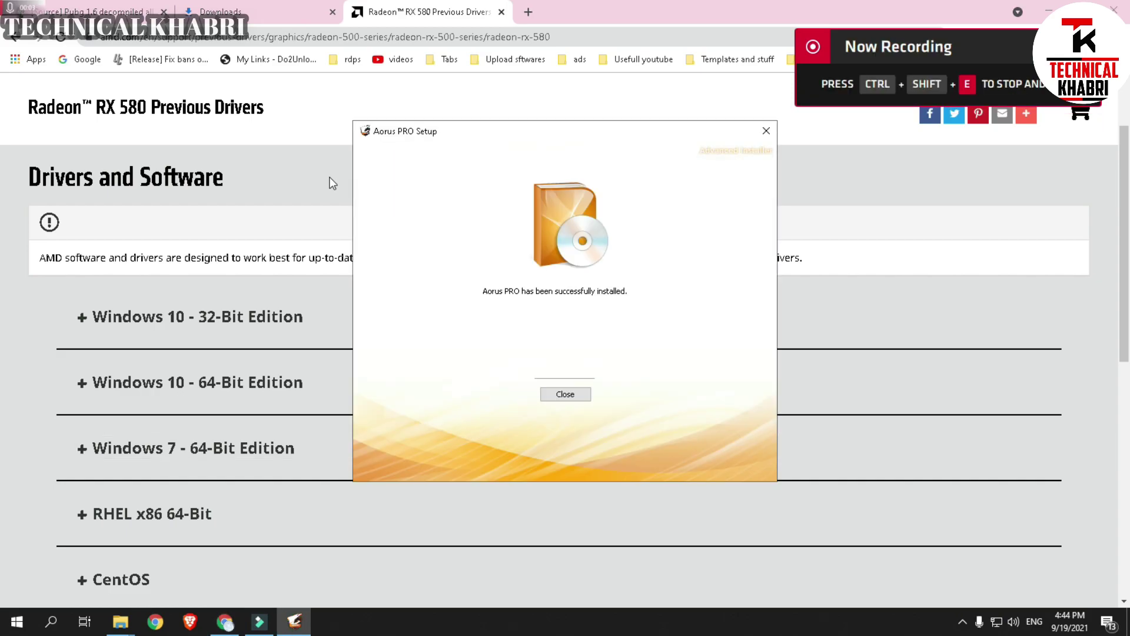
- Dismiss the Aorus PRO Setup dialog and scroll the Radeon RX 580 Previous Drivers page
{"action": "key", "text": "Return"}
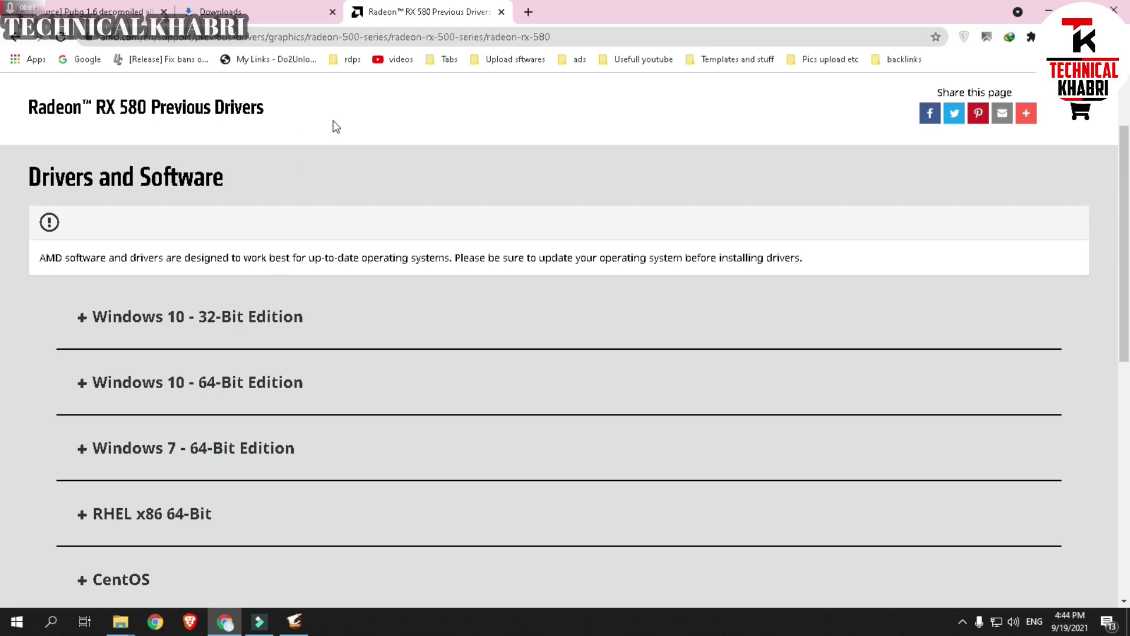
{"action": "scroll", "coordinate": [202, 289], "scroll_direction": "down", "scroll_amount": 3}
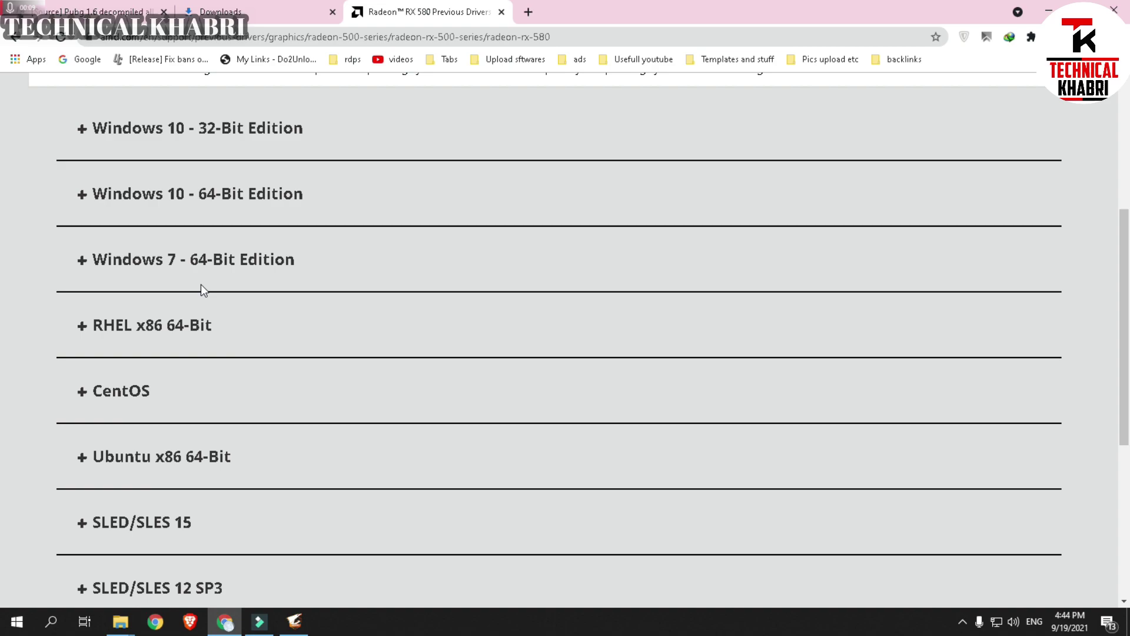
{"action": "scroll", "coordinate": [187, 299], "scroll_direction": "up", "scroll_amount": 2}
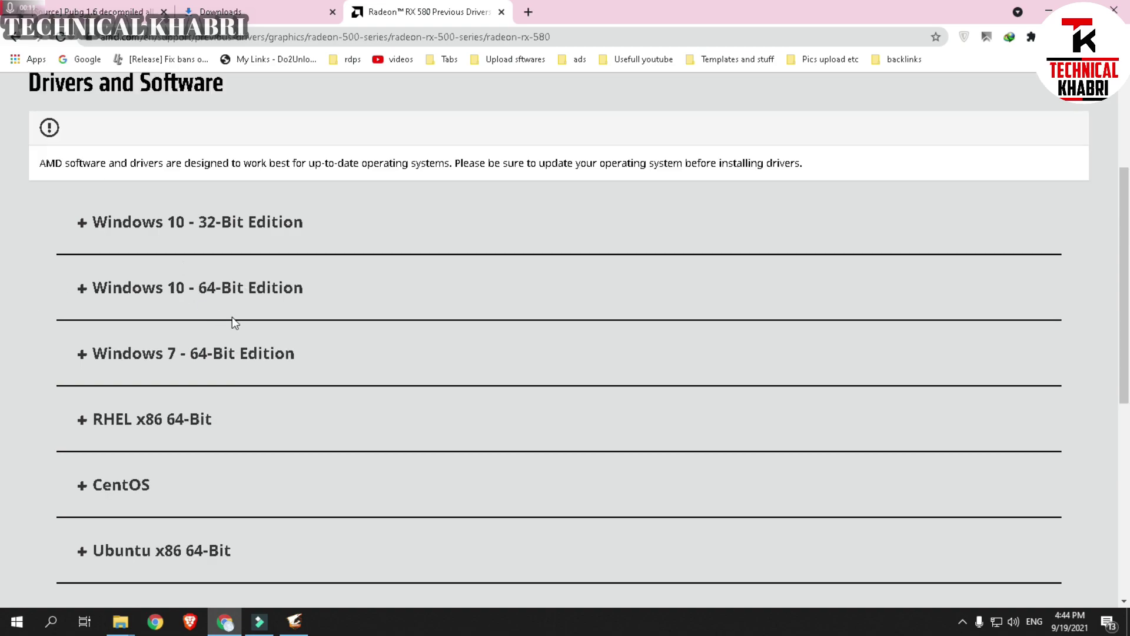
{"action": "scroll", "coordinate": [235, 321], "scroll_direction": "up", "scroll_amount": 3}
{"action": "scroll", "coordinate": [244, 324], "scroll_direction": "down", "scroll_amount": 3}
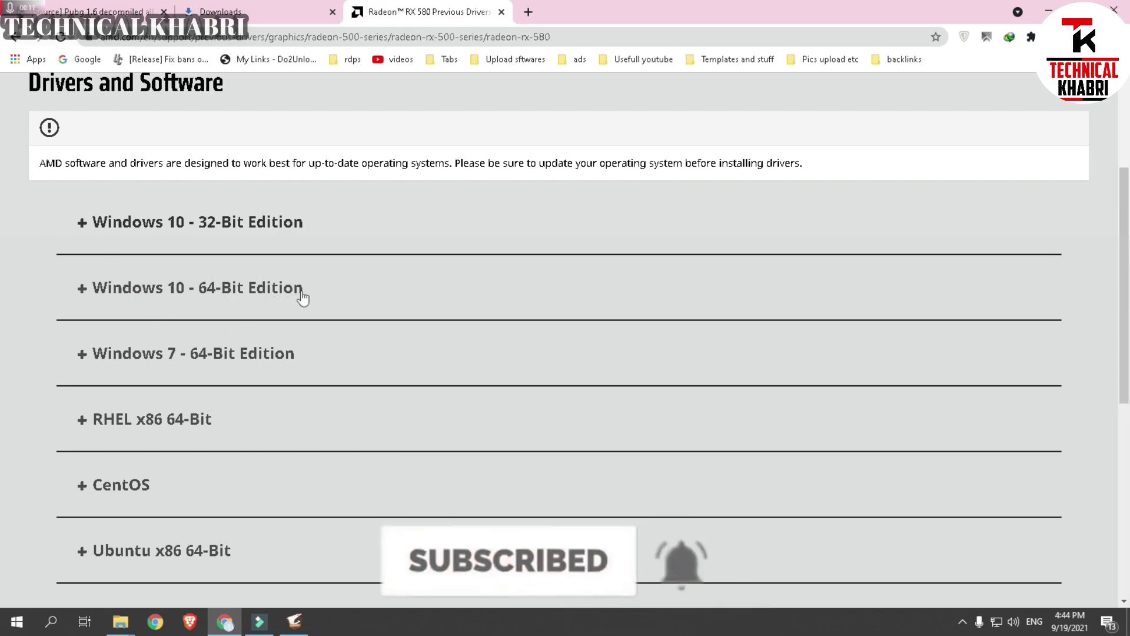
- Expand the Windows 10 - 64-Bit Edition list of previous drivers
{"action": "left_click", "coordinate": [236, 288]}
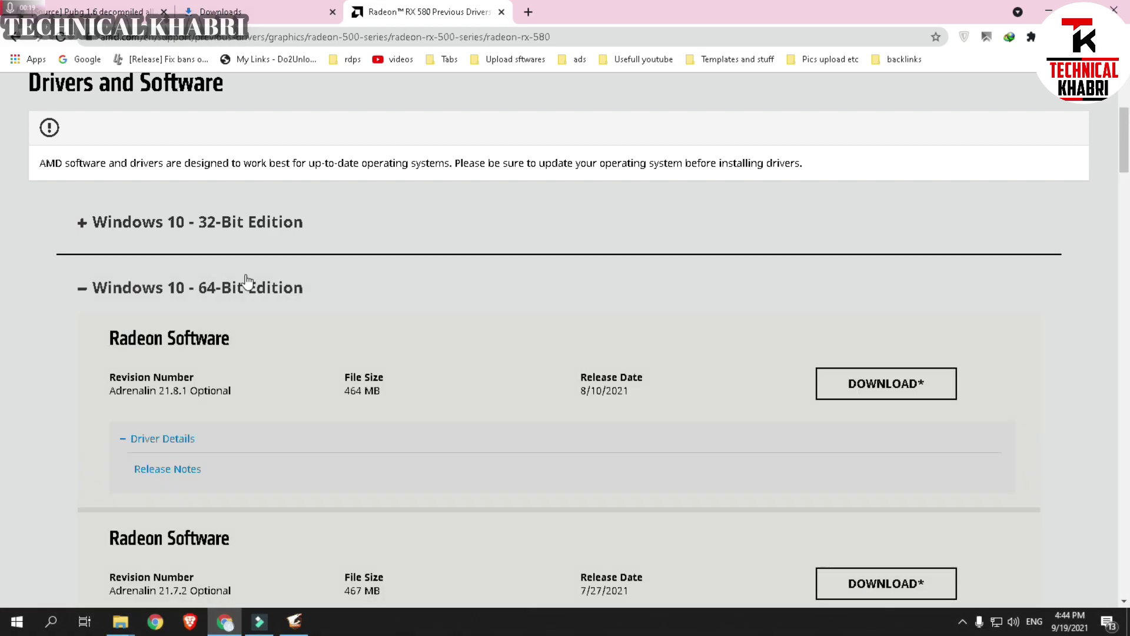
{"action": "scroll", "coordinate": [629, 272], "scroll_direction": "down", "scroll_amount": 10}
{"action": "scroll", "coordinate": [318, 348], "scroll_direction": "up", "scroll_amount": 3}
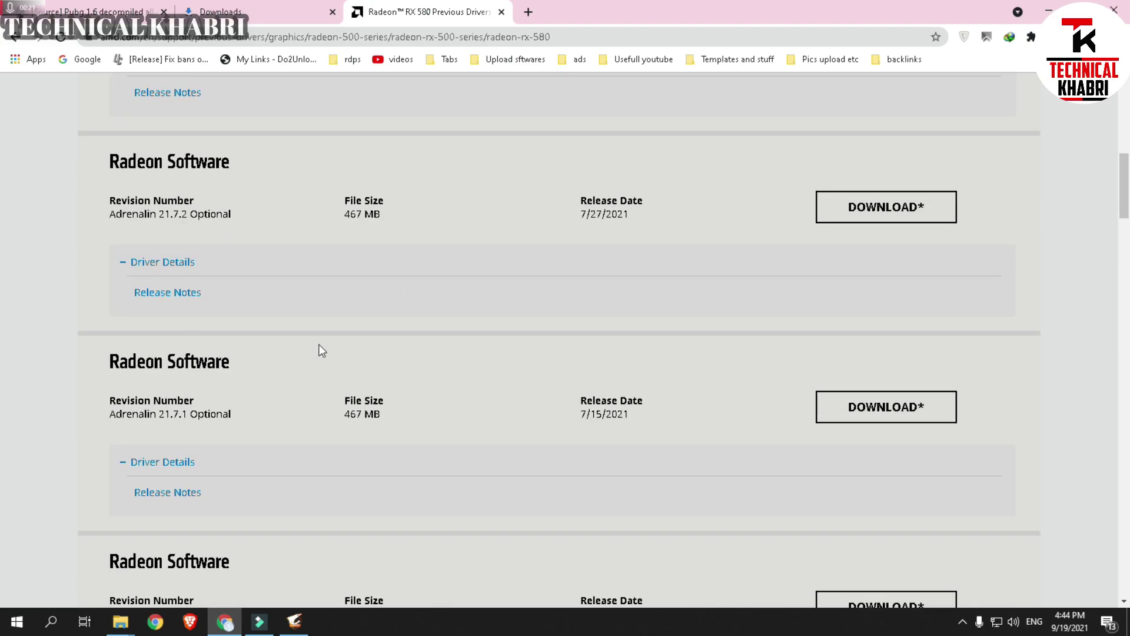
{"action": "scroll", "coordinate": [318, 348], "scroll_direction": "down", "scroll_amount": 12}
{"action": "scroll", "coordinate": [309, 305], "scroll_direction": "down", "scroll_amount": 8}
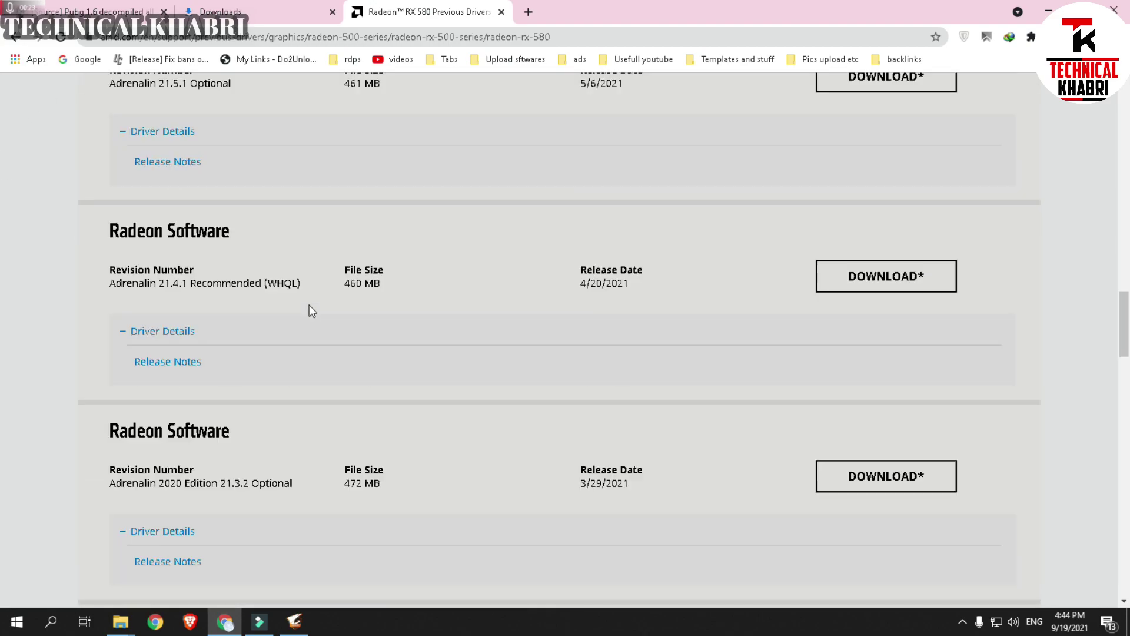
- Scroll to the Adrenalin 2020 Edition 21.1.1 and 20.12.1 entries and highlight the 20.12.1 details
{"action": "scroll", "coordinate": [283, 365], "scroll_direction": "down", "scroll_amount": 5}
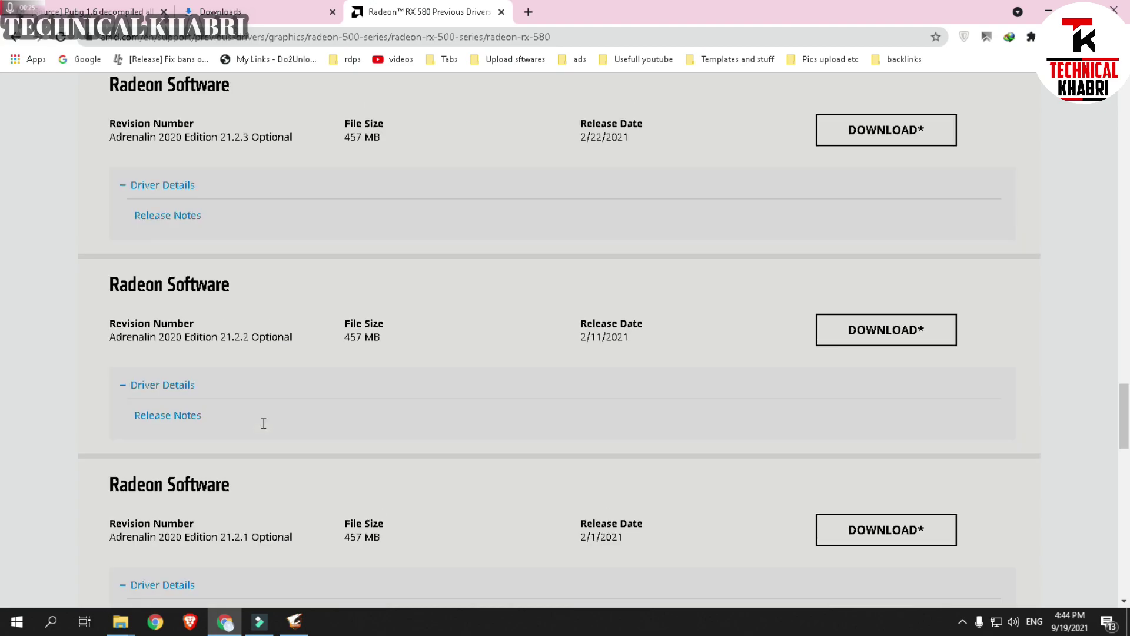
{"action": "scroll", "coordinate": [239, 321], "scroll_direction": "down", "scroll_amount": 2}
{"action": "scroll", "coordinate": [240, 308], "scroll_direction": "down", "scroll_amount": 6}
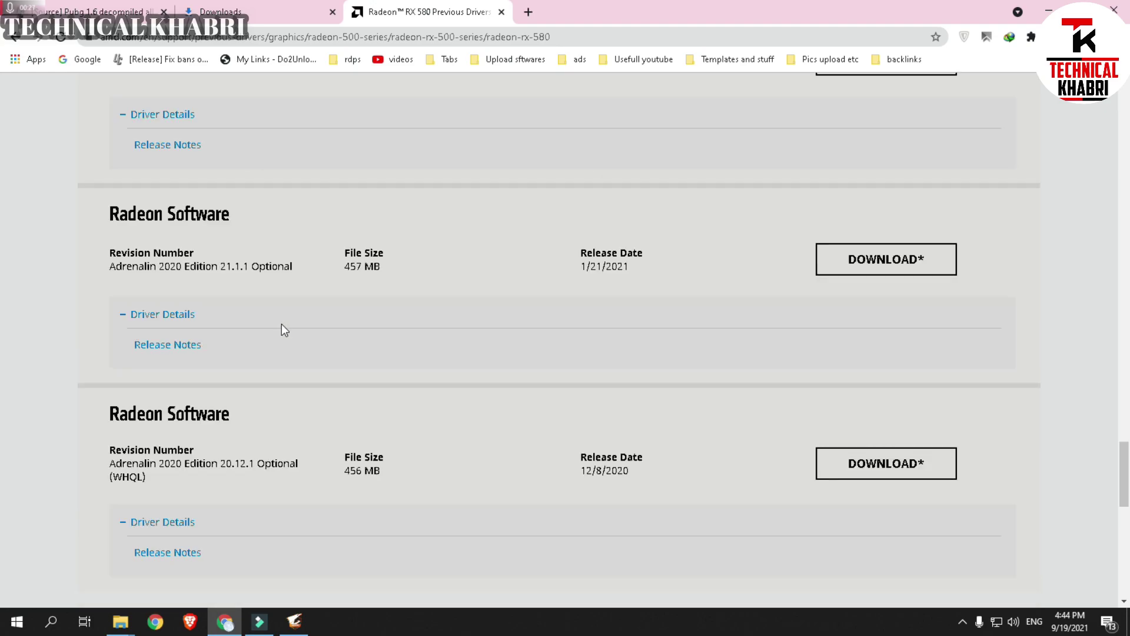
{"action": "scroll", "coordinate": [295, 440], "scroll_direction": "down", "scroll_amount": 5}
{"action": "scroll", "coordinate": [274, 456], "scroll_direction": "up", "scroll_amount": 5}
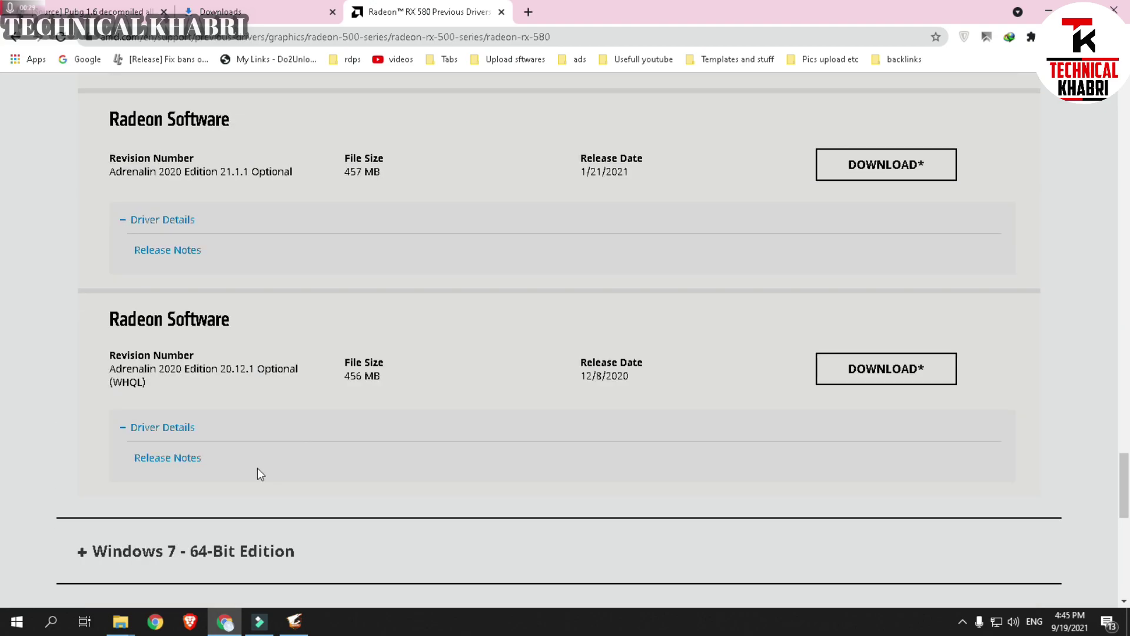
{"action": "scroll", "coordinate": [182, 429], "scroll_direction": "down", "scroll_amount": 3}
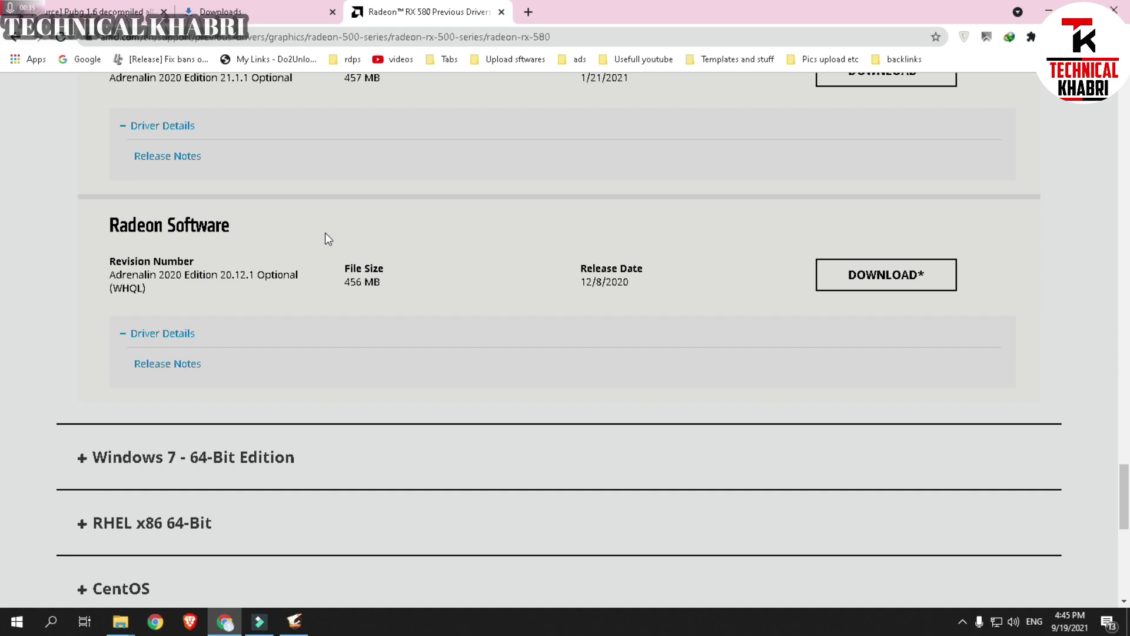
{"action": "scroll", "coordinate": [3, 508], "scroll_direction": "up", "scroll_amount": 4}
{"action": "scroll", "coordinate": [265, 438], "scroll_direction": "down", "scroll_amount": 2}
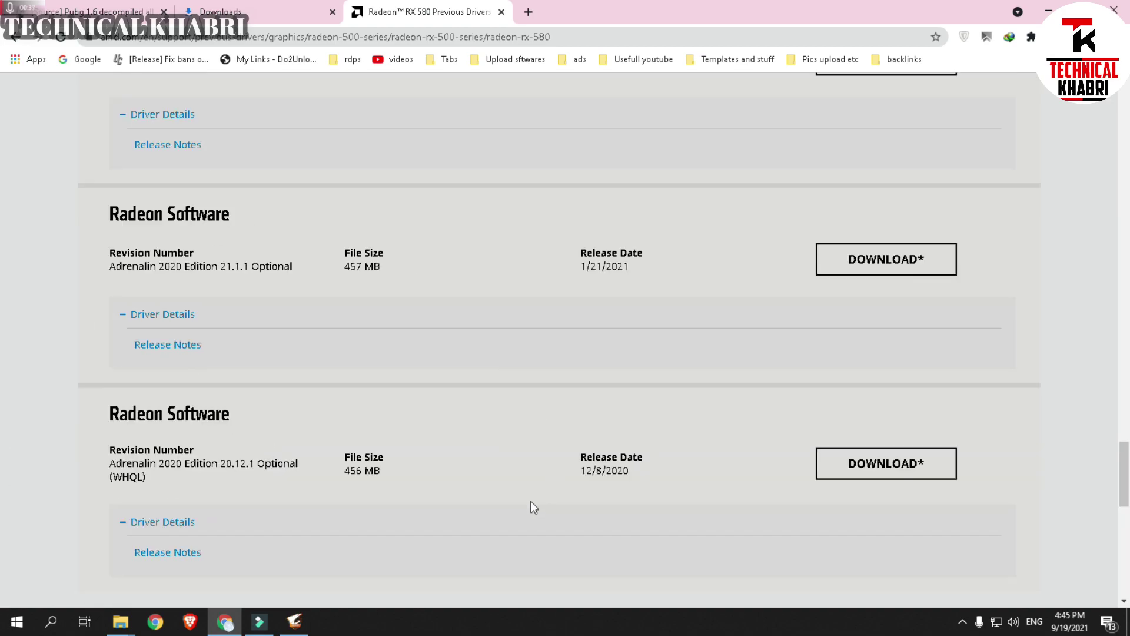
{"action": "scroll", "coordinate": [518, 483], "scroll_direction": "down", "scroll_amount": 2}
{"action": "left_click_drag", "start_coordinate": [1012, 396], "coordinate": [184, 270]}
{"action": "left_click", "coordinate": [117, 315]}
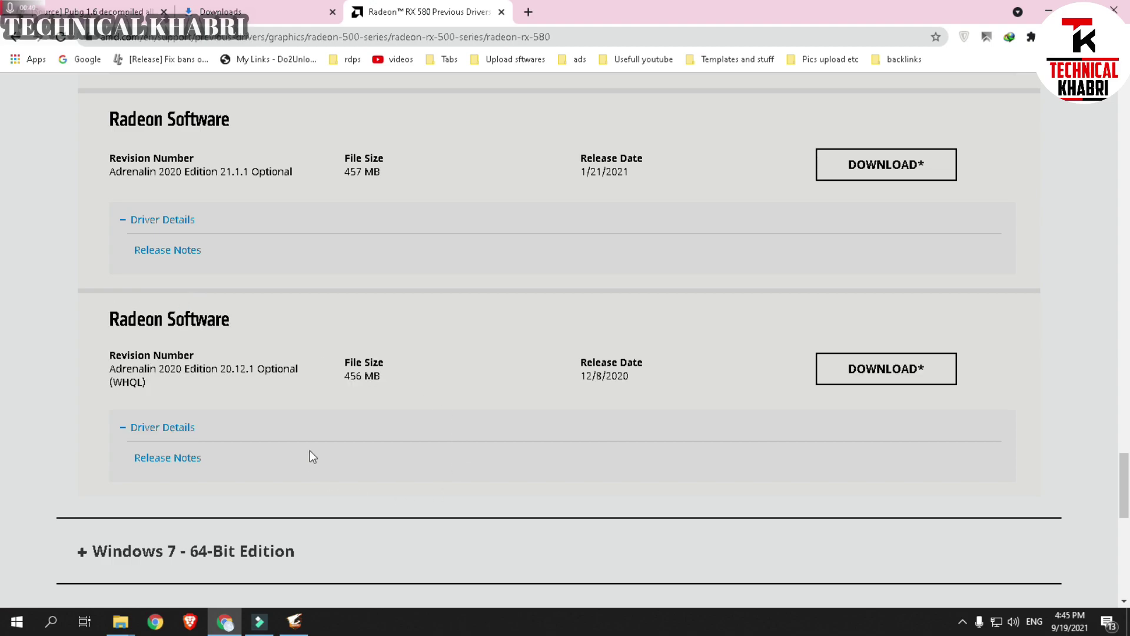